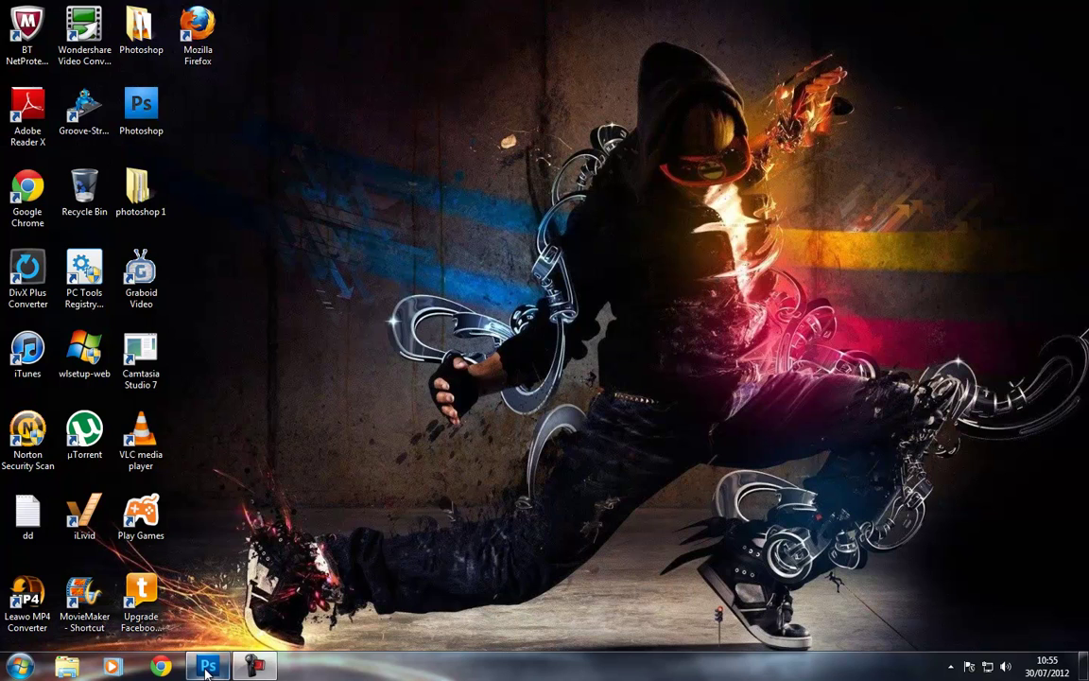
Open nature-wallpaper-hd1.jpg through File > Open after restoring Photoshop
left_click(208, 666)
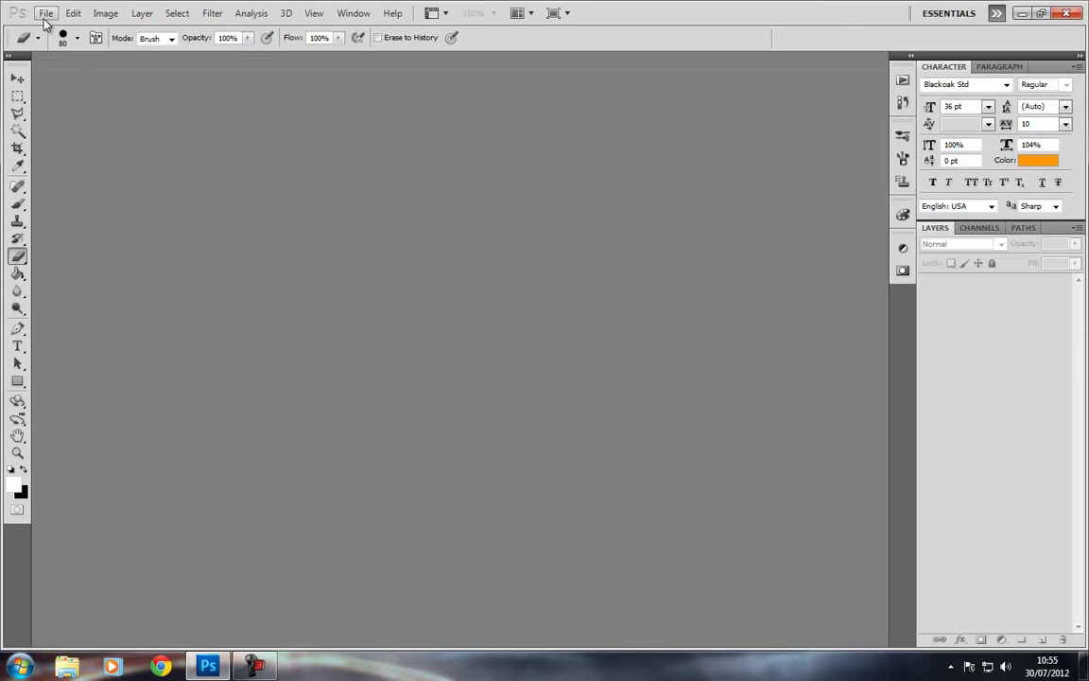
left_click(46, 14)
left_click(60, 43)
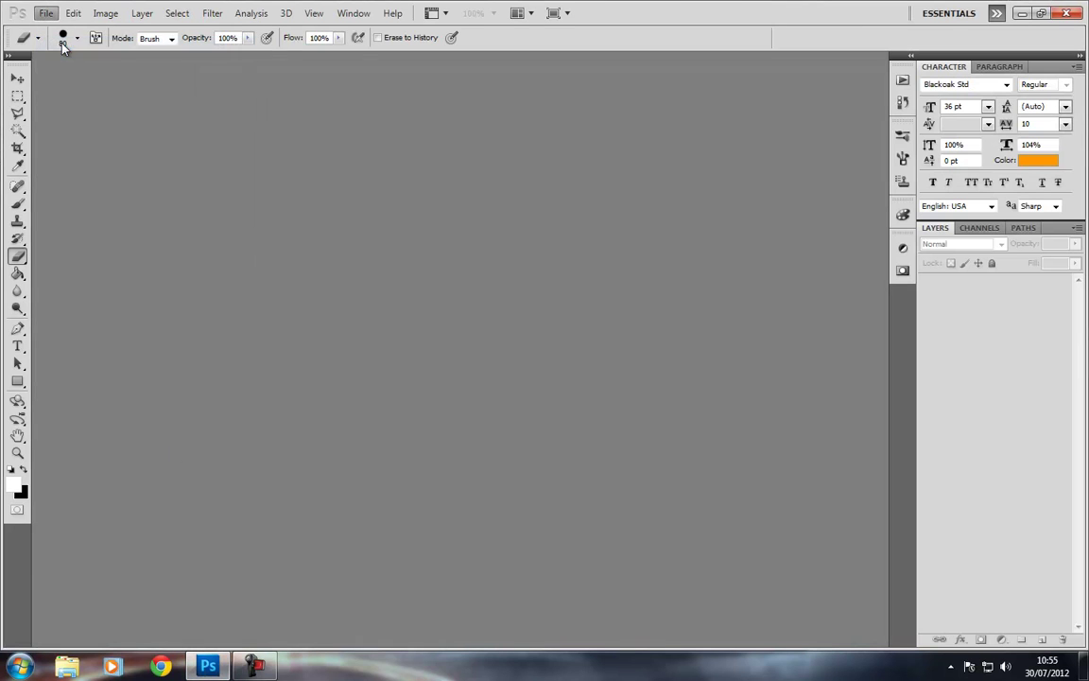
left_click_drag(418, 214, 413, 302)
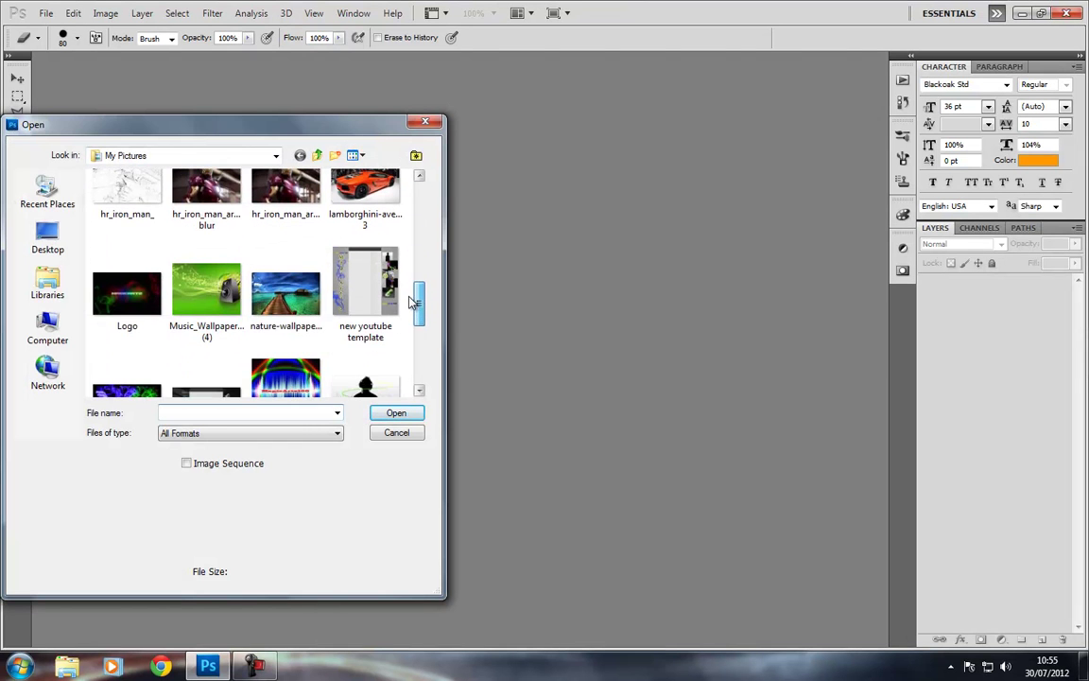
double_click(291, 294)
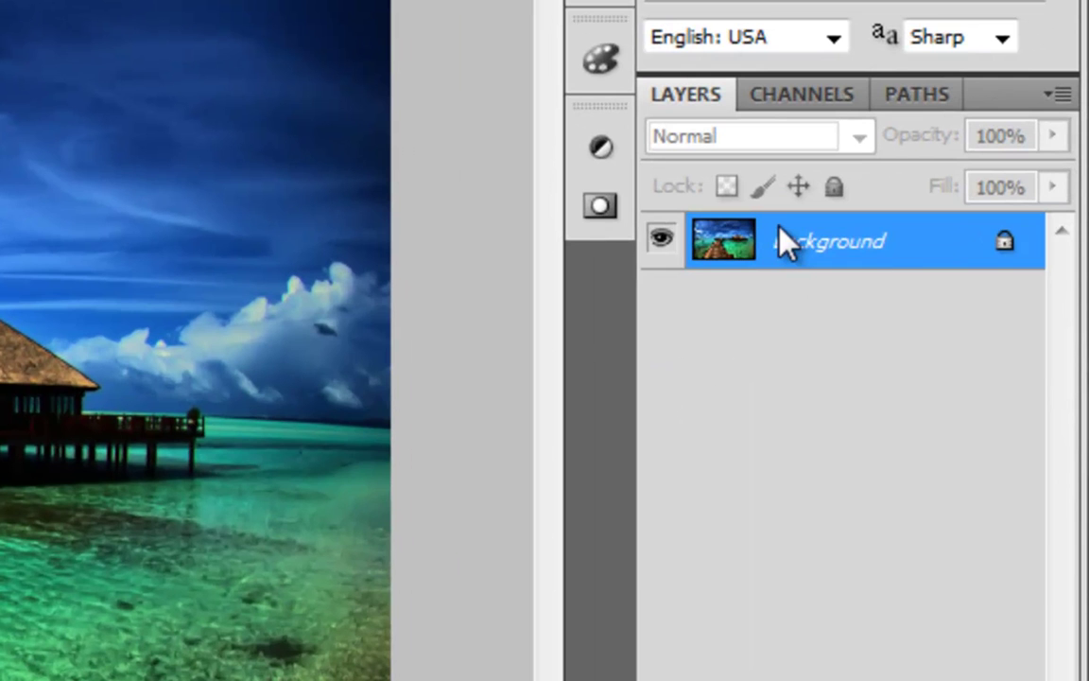
Duplicate Background as Background copy, hide the copy, and select Background
right_click(783, 248)
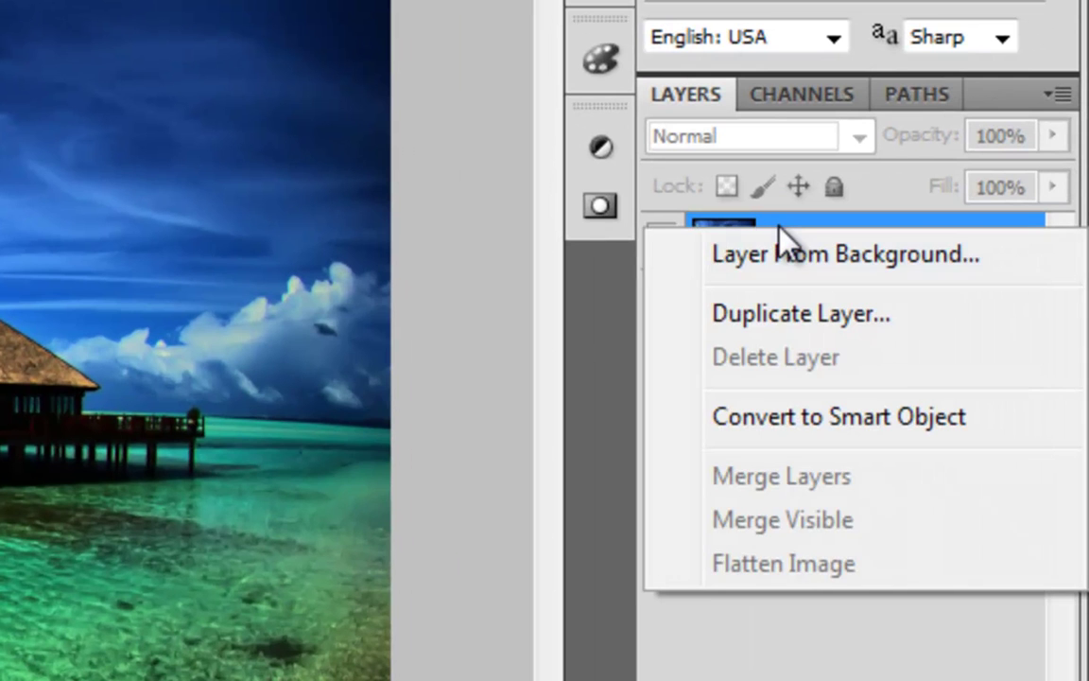
left_click(808, 317)
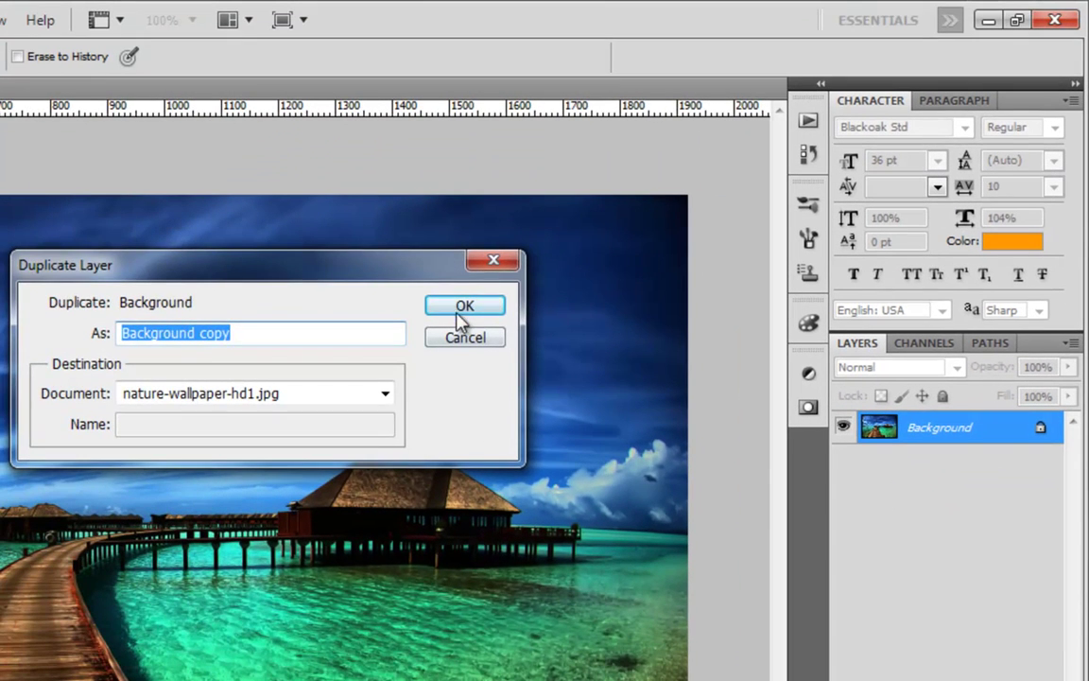
left_click(463, 307)
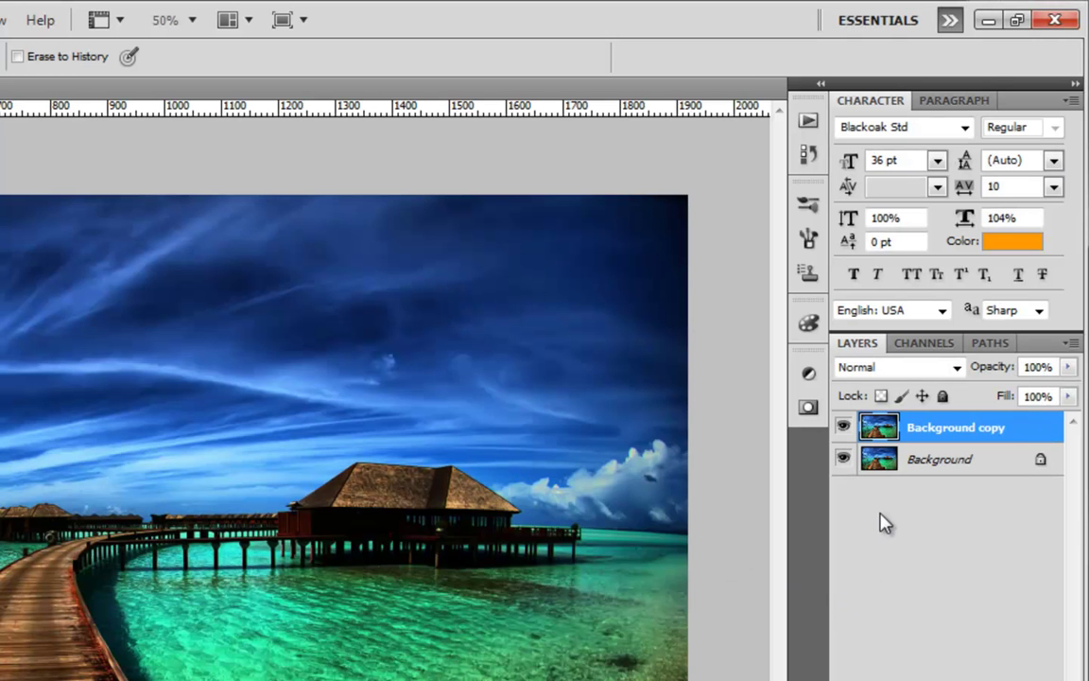
left_click(843, 428)
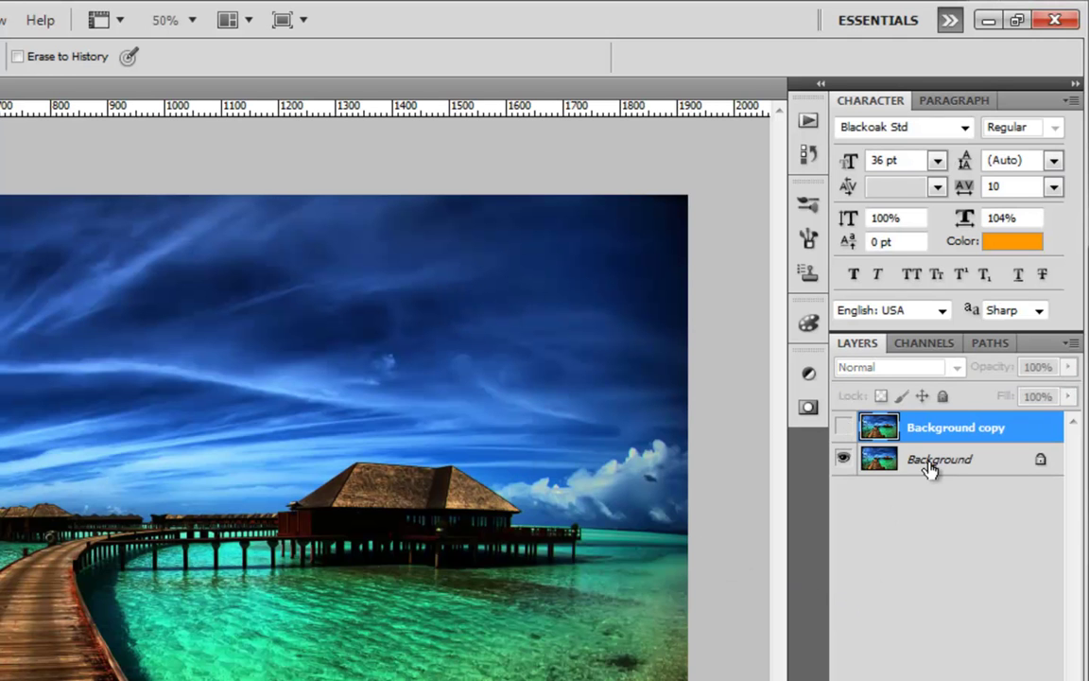
left_click(931, 460)
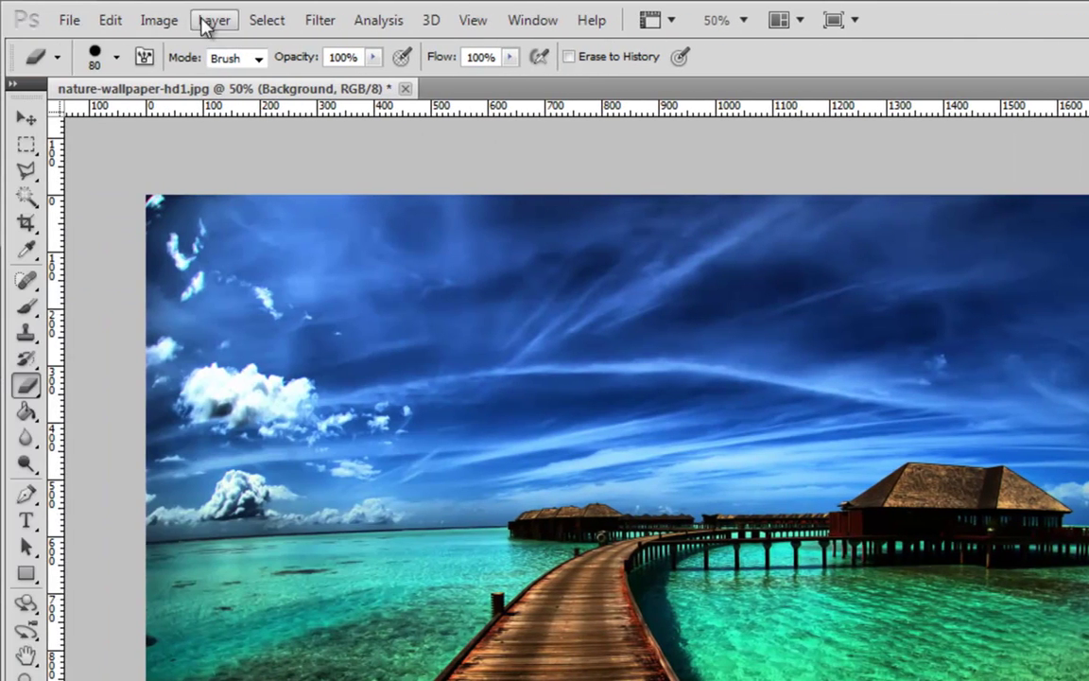
Desaturate the Background layer with Image > Adjustments > Hue/Saturation at -100
left_click(205, 21)
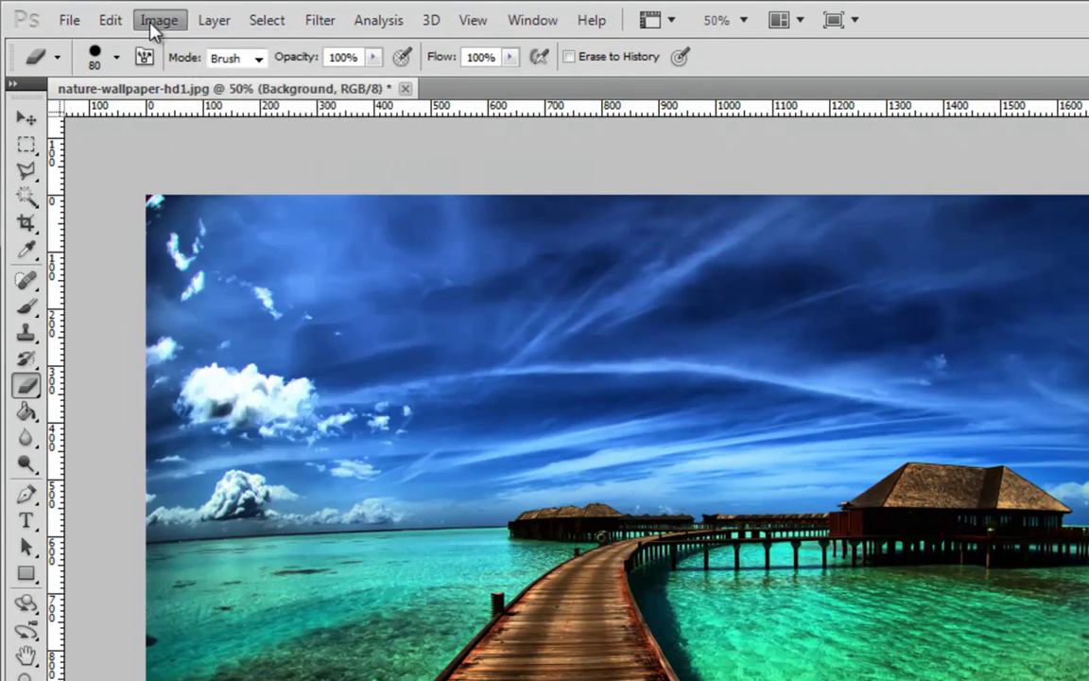
mouse_move(95, 33)
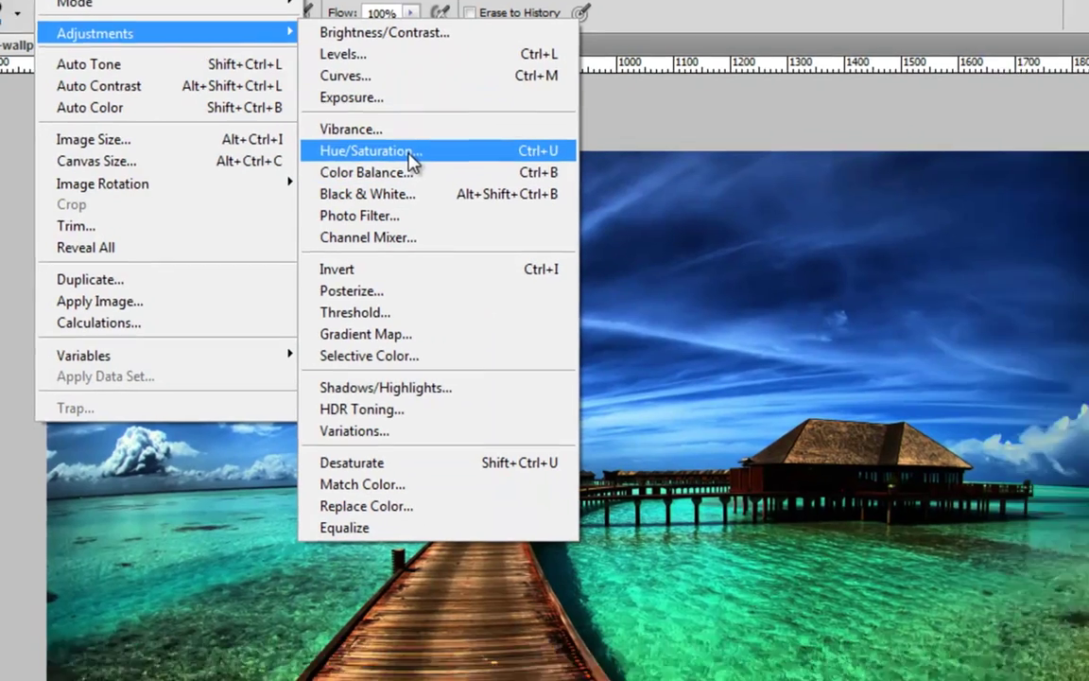
left_click(511, 195)
left_click_drag(705, 422, 591, 422)
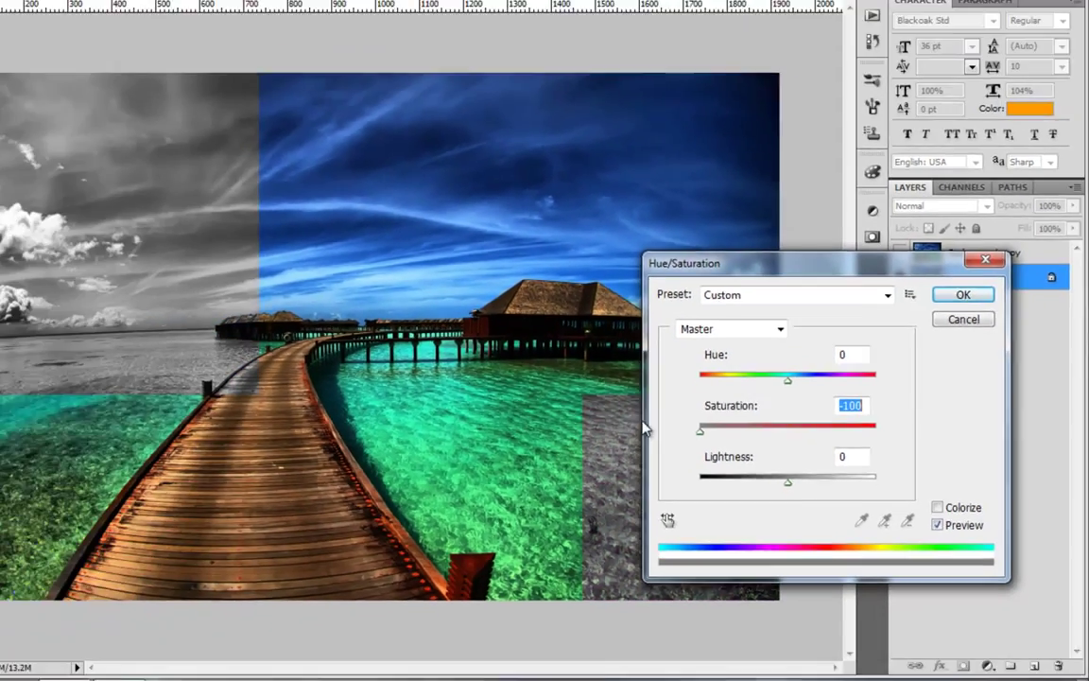
left_click(968, 318)
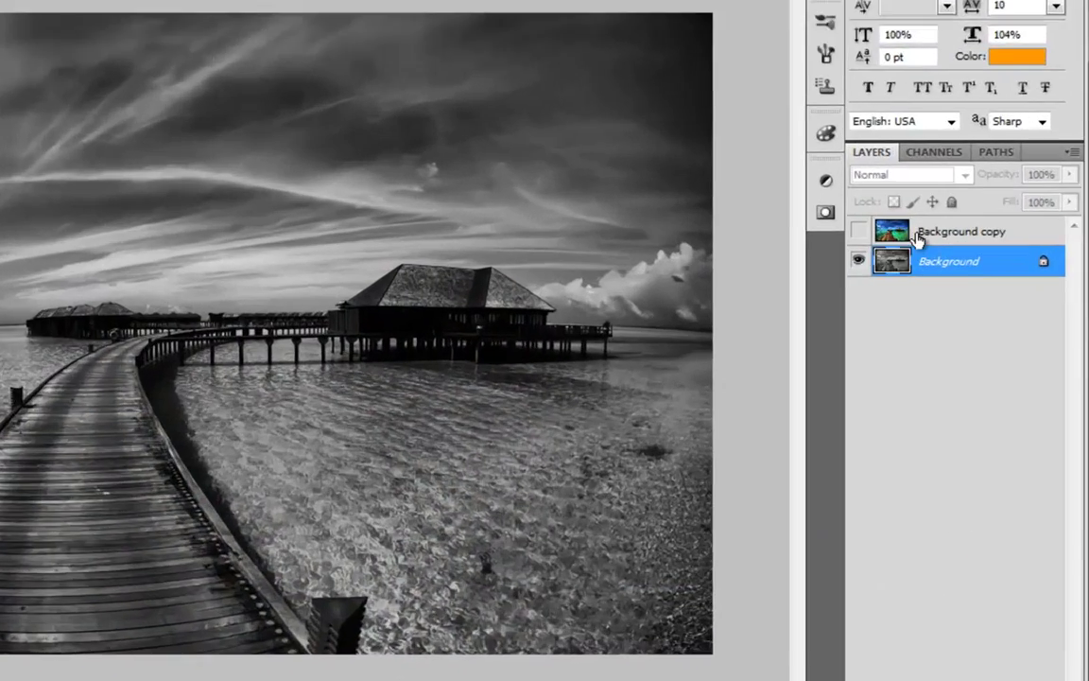
Add a white layer mask to Background copy and make the copy visible again
left_click(968, 285)
left_click(888, 638)
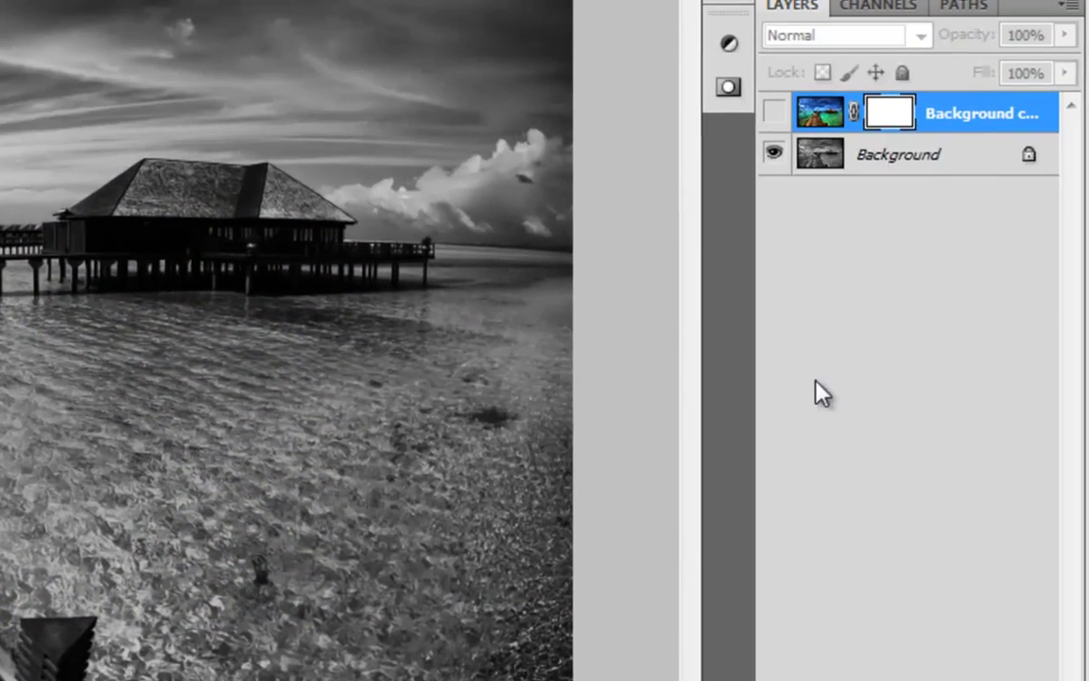
left_click(771, 156)
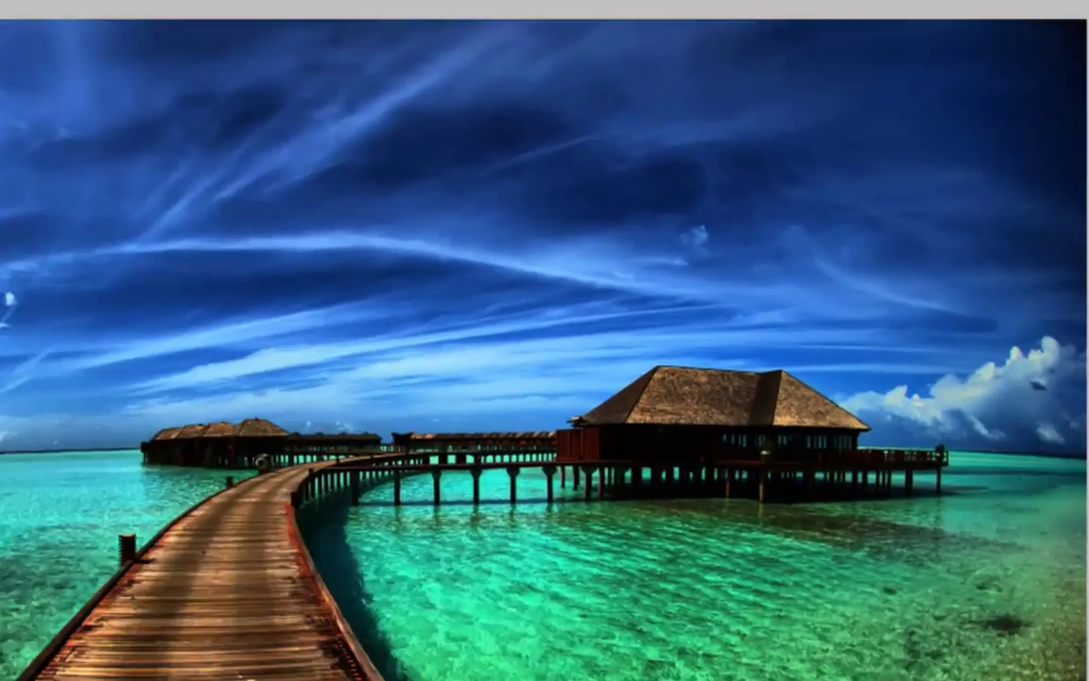
left_click(28, 369)
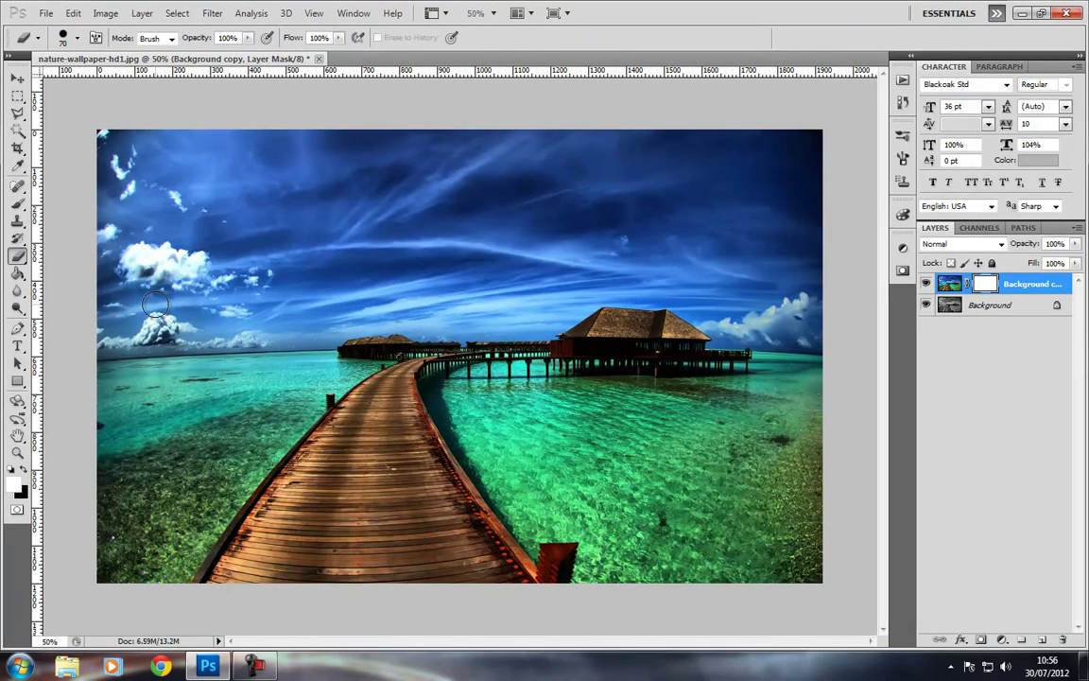
Erase the upper-left clouds and upper sky to grey, undoing a stray right-sky stroke
key("bracketright")
key("bracketright")
key("bracketright")
key("bracketright")
key("bracketright")
key("bracketright")
key("bracketright")
key("bracketright")
key("bracketright")
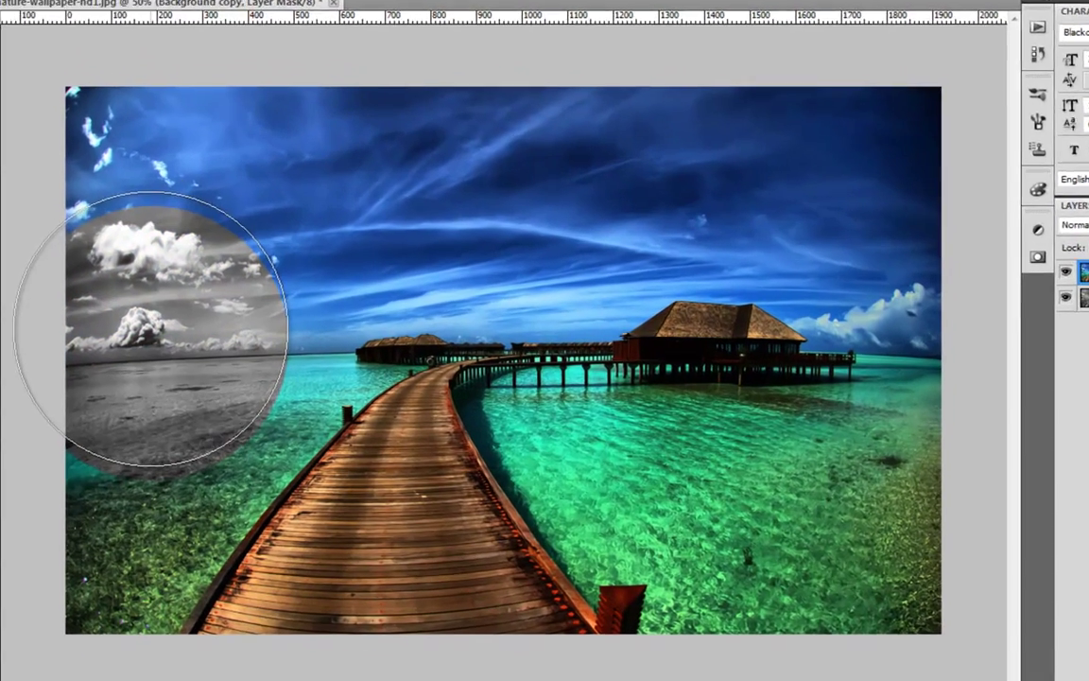
left_click_drag(171, 342, 170, 281)
key("bracketleft")
key("bracketleft")
key("bracketleft")
mouse_move(207, 198)
left_mouse_down()
mouse_move(353, 146)
mouse_move(68, 89)
mouse_move(260, 117)
mouse_move(620, 134)
left_mouse_up()
key("bracketright")
key("bracketright")
key("bracketright")
left_click_drag(821, 145, 740, 137)
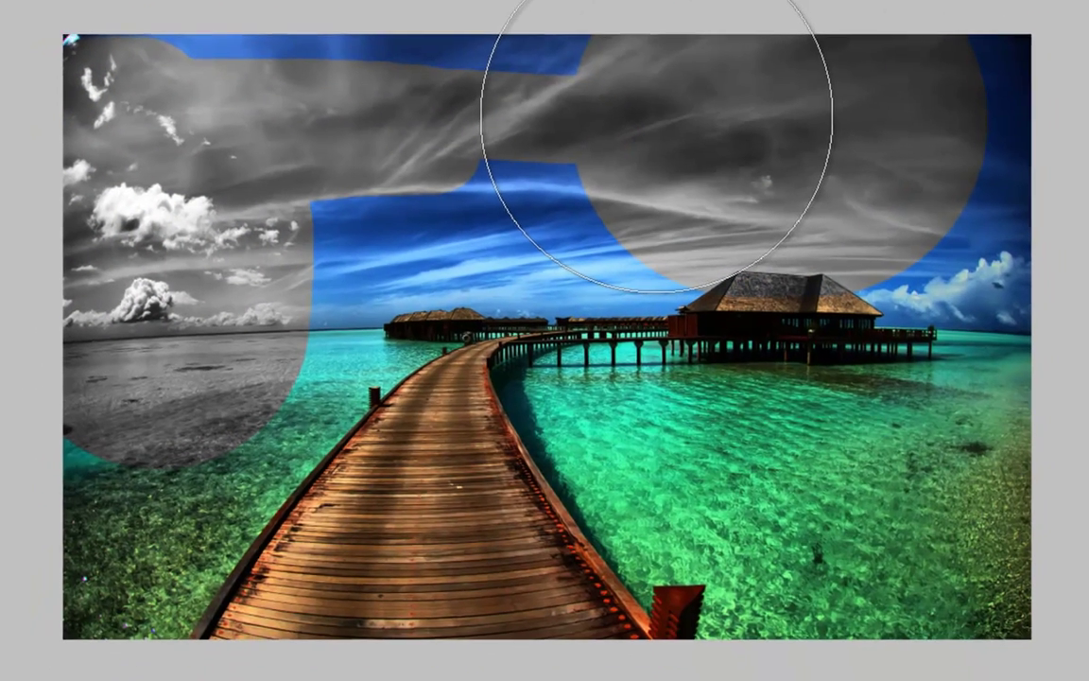
key("ctrl+z")
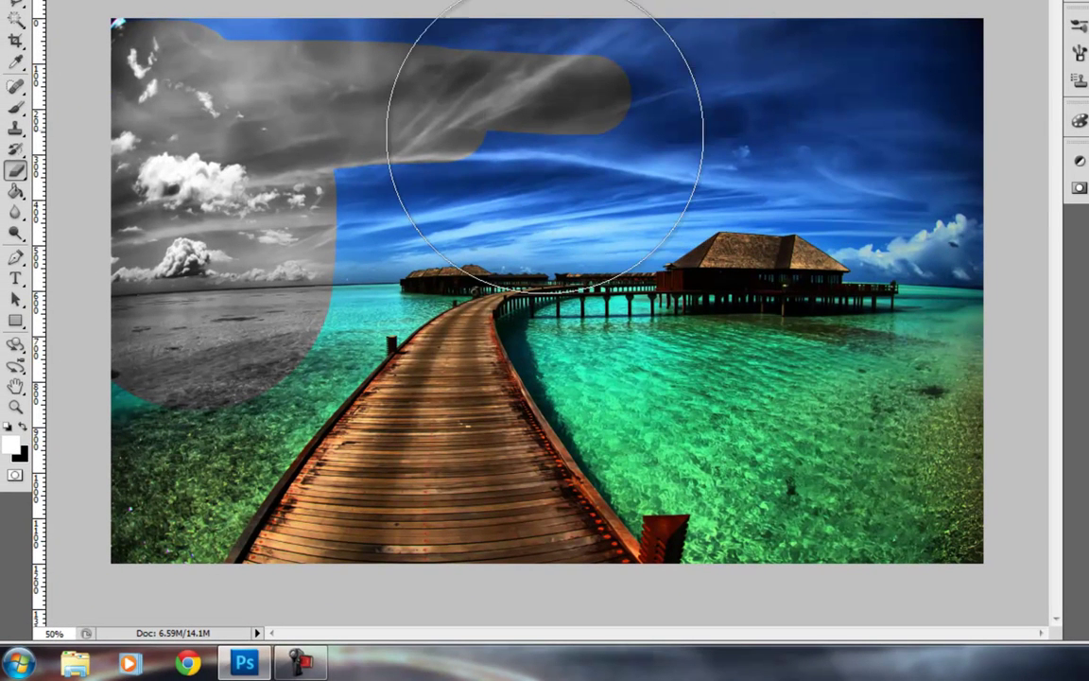
Grey most of the upper sky and the bottom-right corner with a medium brush
key("bracketleft")
key("bracketleft")
key("bracketleft")
mouse_move(579, 137)
left_mouse_down()
mouse_move(303, 97)
mouse_move(171, 61)
mouse_move(348, 73)
mouse_move(943, 76)
mouse_move(272, 170)
mouse_move(255, 260)
mouse_move(158, 467)
left_mouse_up()
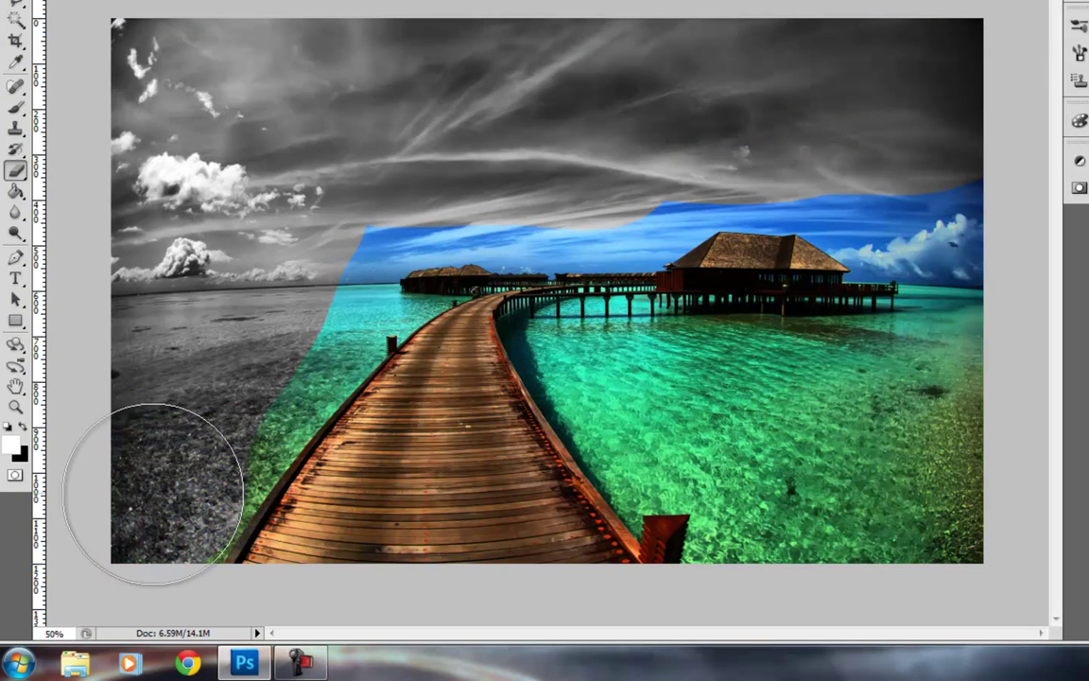
mouse_move(984, 497)
left_mouse_down()
mouse_move(976, 541)
mouse_move(984, 242)
mouse_move(924, 158)
mouse_move(761, 133)
mouse_move(652, 133)
mouse_move(583, 165)
mouse_move(503, 178)
mouse_move(303, 187)
mouse_move(285, 286)
mouse_move(246, 341)
mouse_move(171, 388)
left_mouse_up()
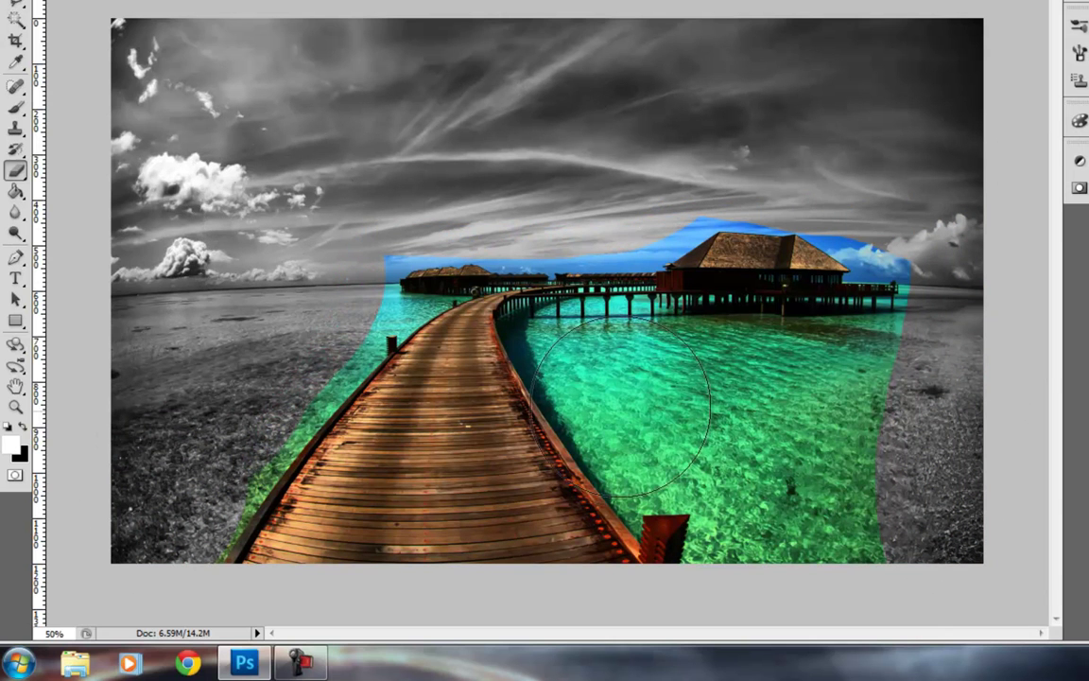
Erase the teal water right of the boardwalk, using a smaller brush near its edge
left_click(684, 415)
mouse_move(705, 413)
left_mouse_down()
mouse_move(761, 413)
mouse_move(883, 359)
mouse_move(822, 583)
mouse_move(794, 529)
left_mouse_up()
key("bracketleft")
key("bracketleft")
key("bracketleft")
key("bracketleft")
key("bracketleft")
mouse_move(606, 386)
left_mouse_down()
mouse_move(545, 345)
mouse_move(523, 347)
mouse_move(579, 392)
mouse_move(525, 350)
mouse_move(534, 373)
mouse_move(633, 460)
mouse_move(581, 421)
mouse_move(752, 470)
mouse_move(747, 558)
mouse_move(729, 553)
mouse_move(728, 539)
mouse_move(723, 558)
left_mouse_up()
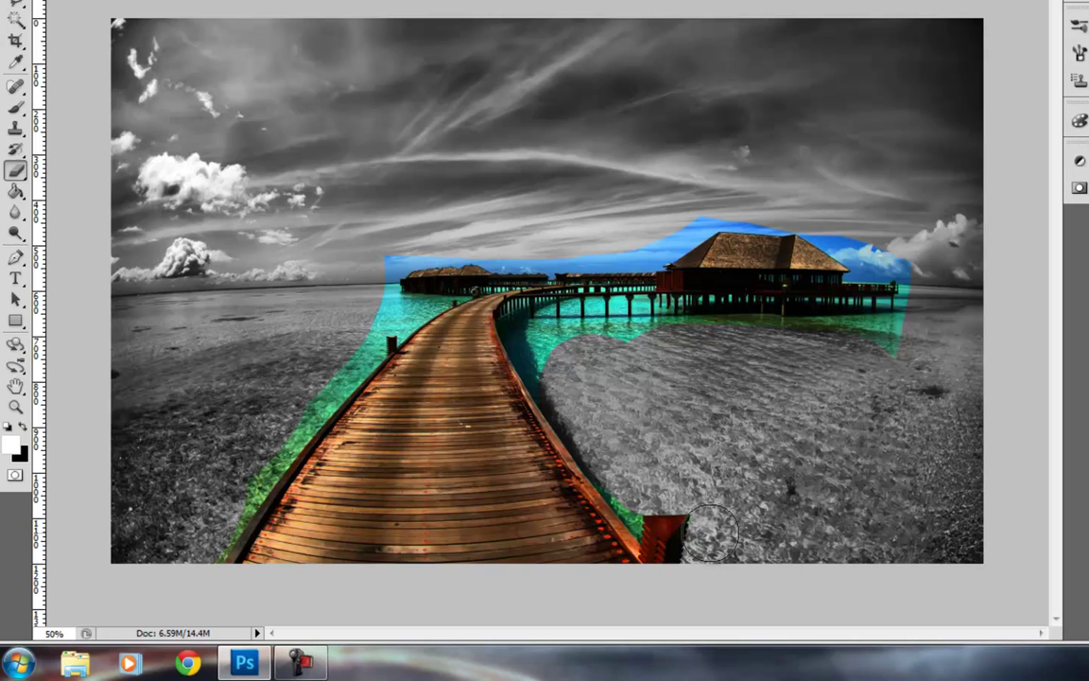
Grey the water on both sides of the boardwalk, the sky above the huts and the far-right cloud
mouse_move(636, 360)
left_mouse_down()
mouse_move(539, 350)
mouse_move(594, 415)
mouse_move(635, 498)
left_mouse_up()
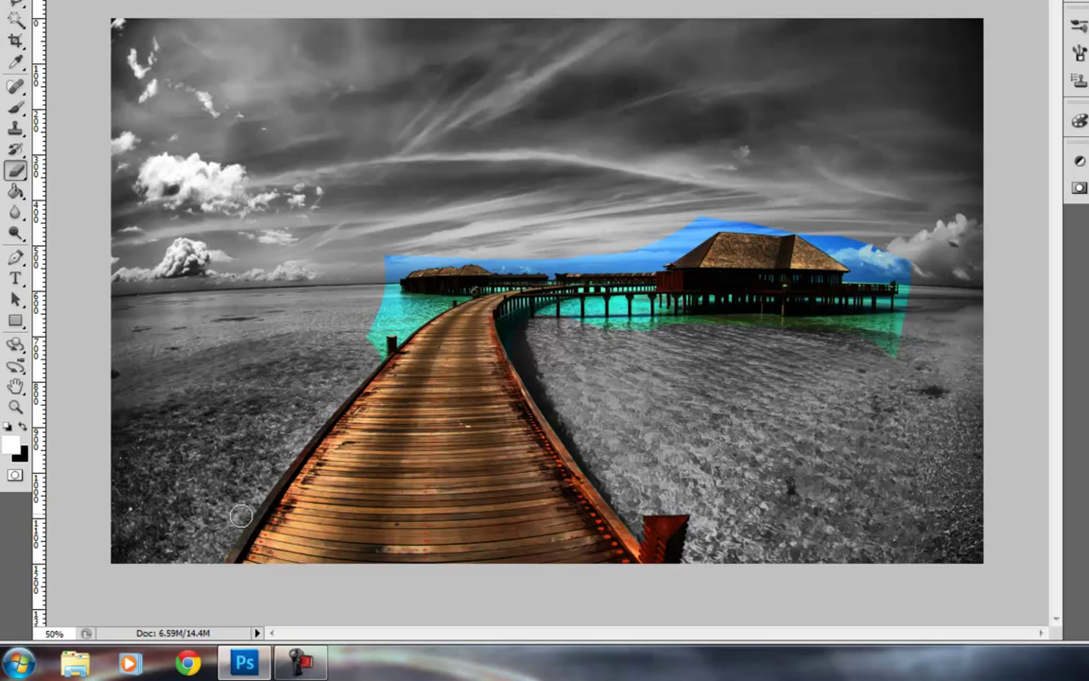
left_click_drag(402, 307, 372, 336)
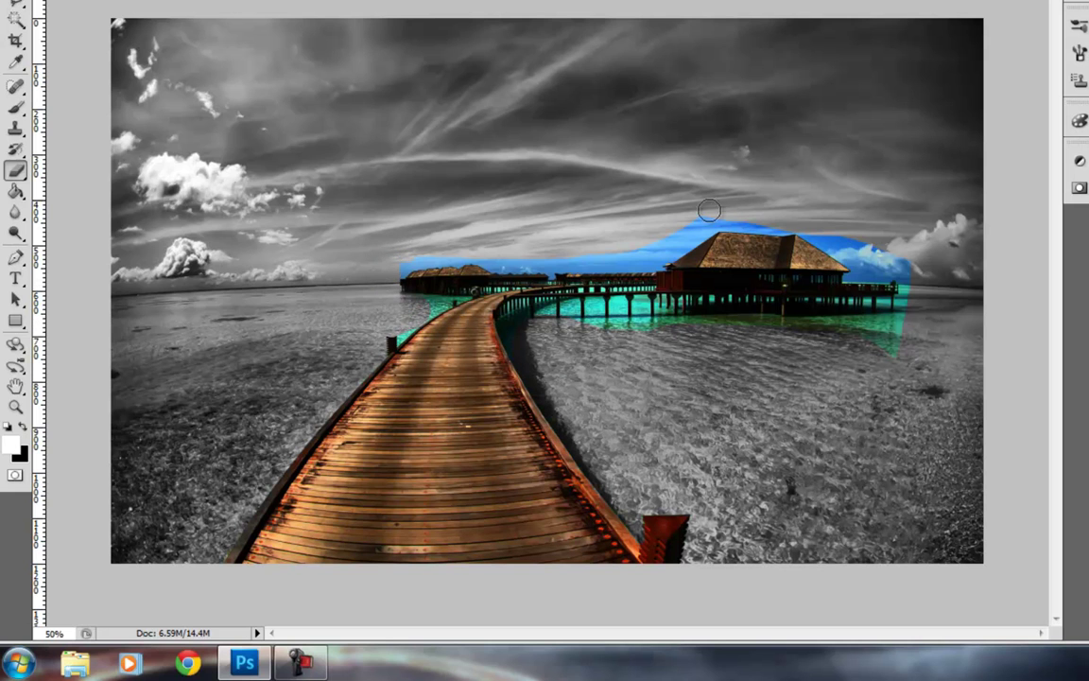
left_click_drag(693, 231, 607, 250)
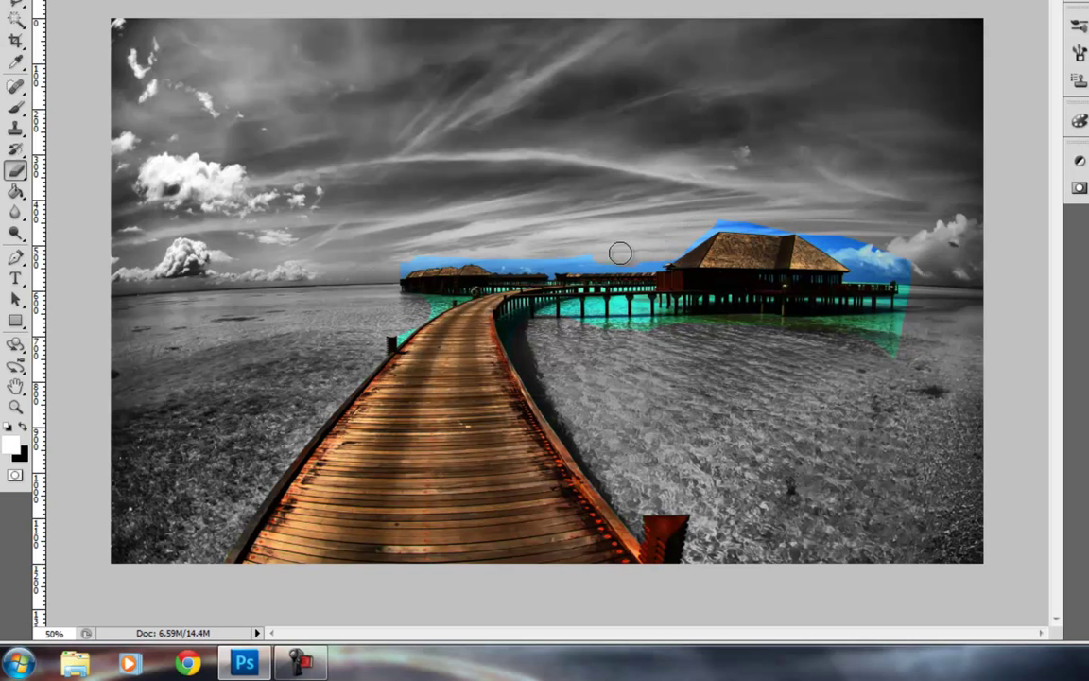
left_click_drag(902, 322, 841, 239)
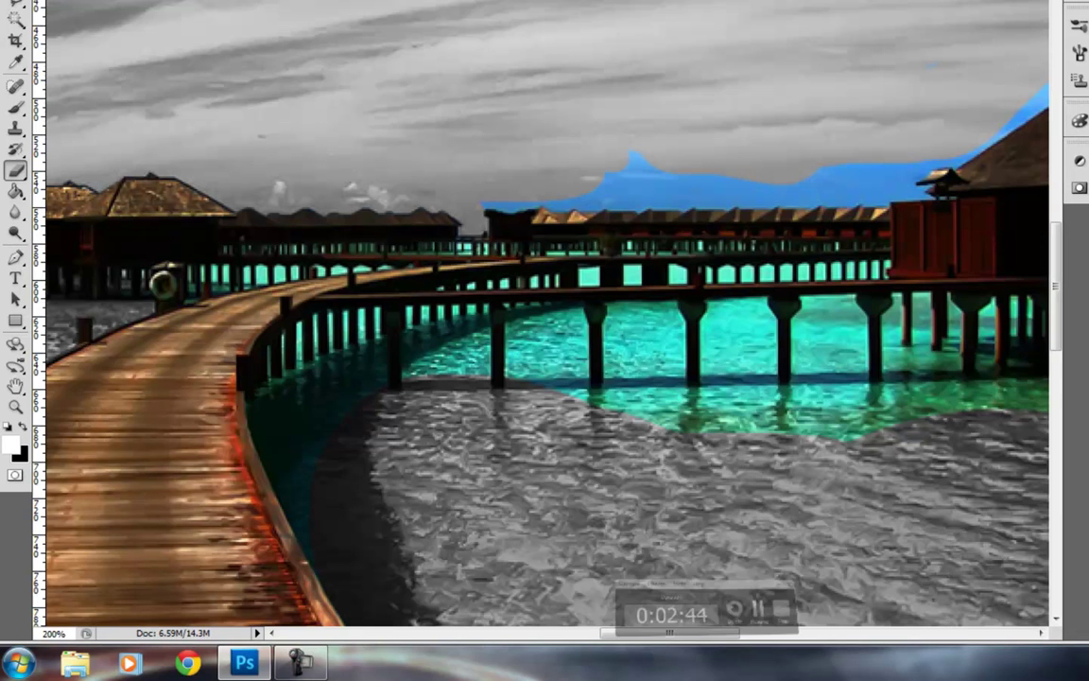
Erase the remaining blue sky along the horizon above the huts with a small brush
mouse_move(590, 193)
left_mouse_down()
mouse_move(637, 176)
mouse_move(594, 196)
left_mouse_up()
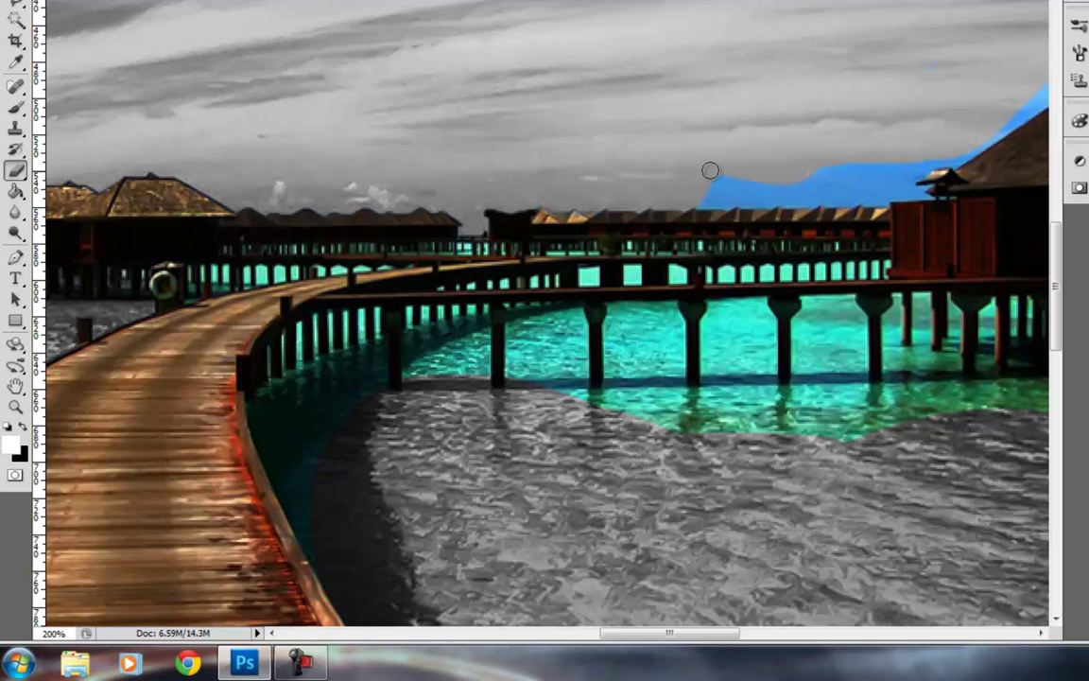
left_click_drag(697, 161, 689, 164)
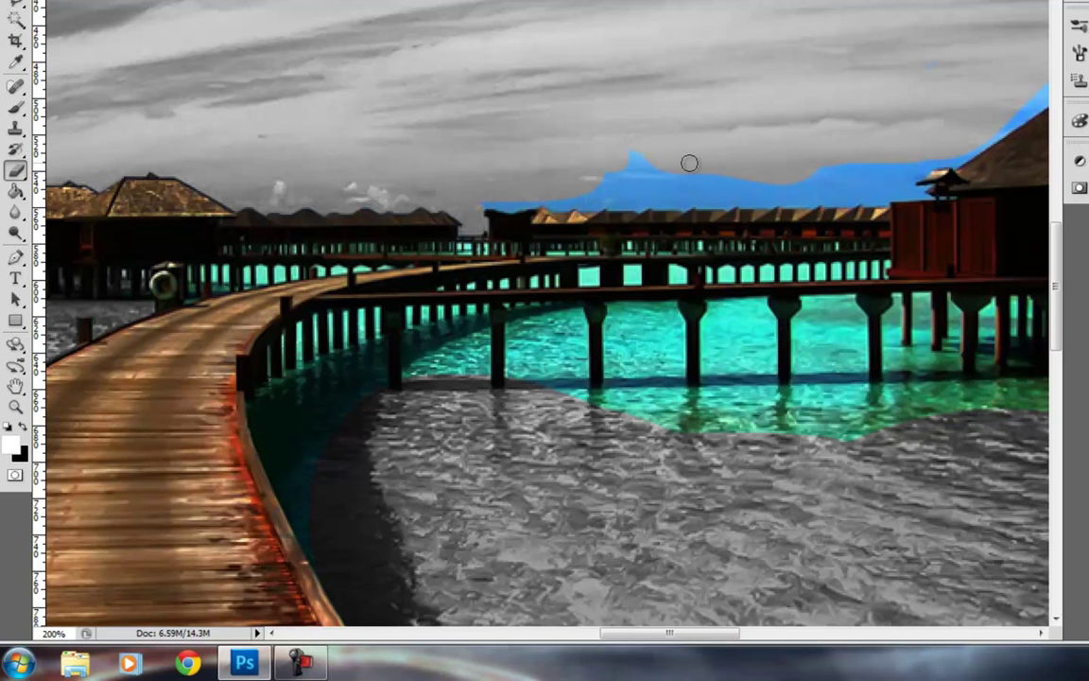
left_click(300, 664)
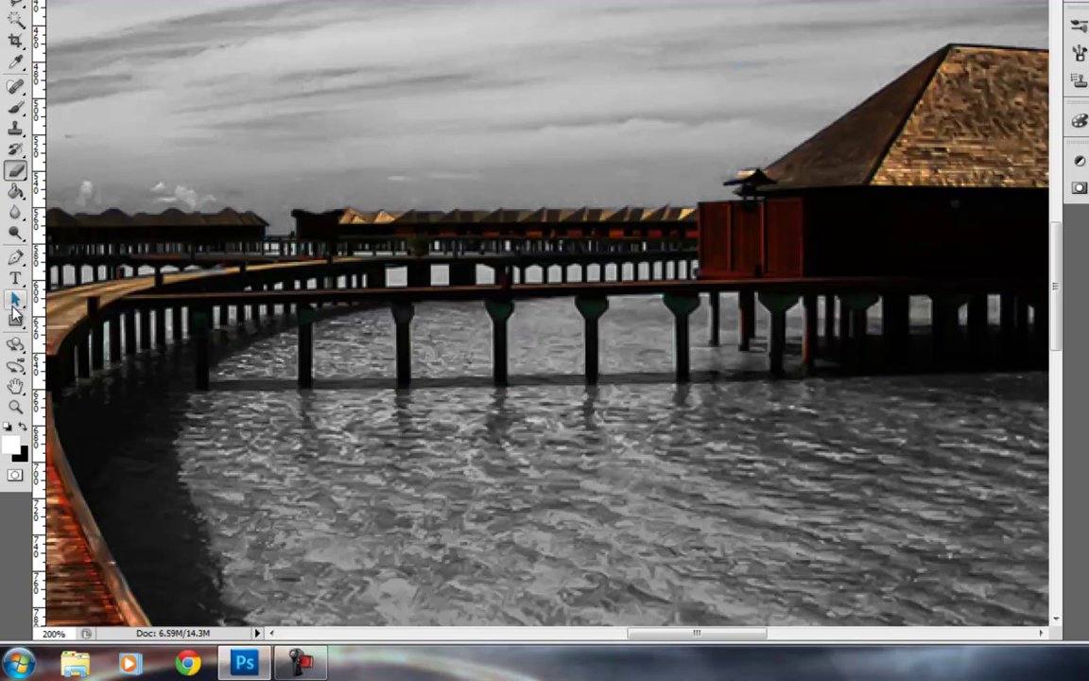
Zoom out twice with the Zoom tool to view the whole photo at 66.7%
left_click(15, 407)
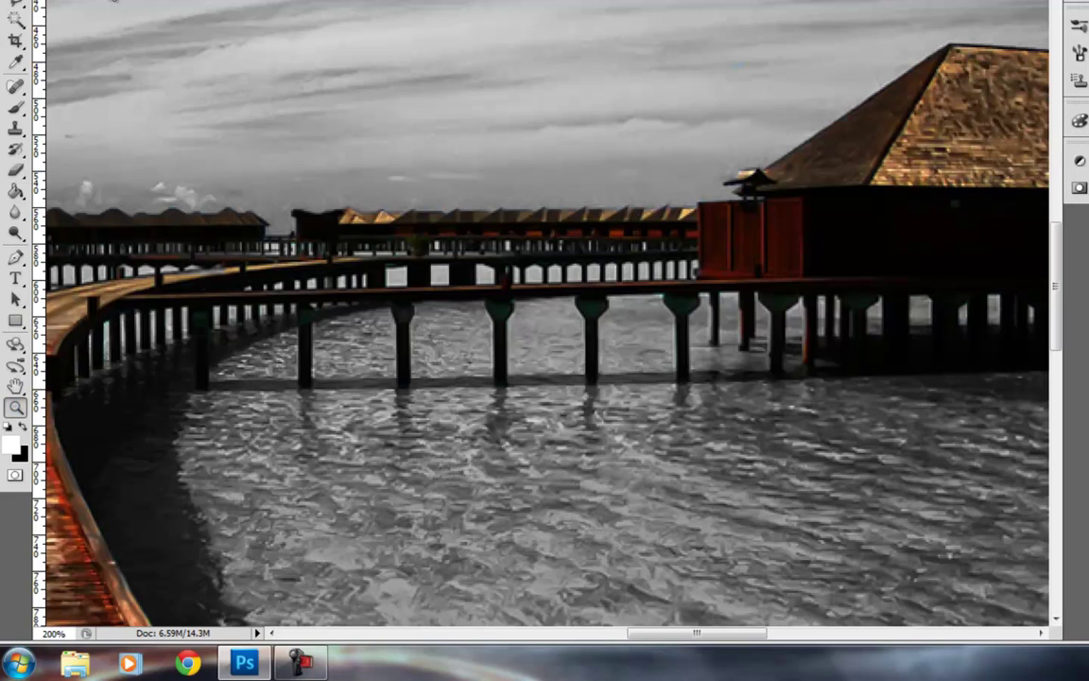
left_click(550, 318, "alt")
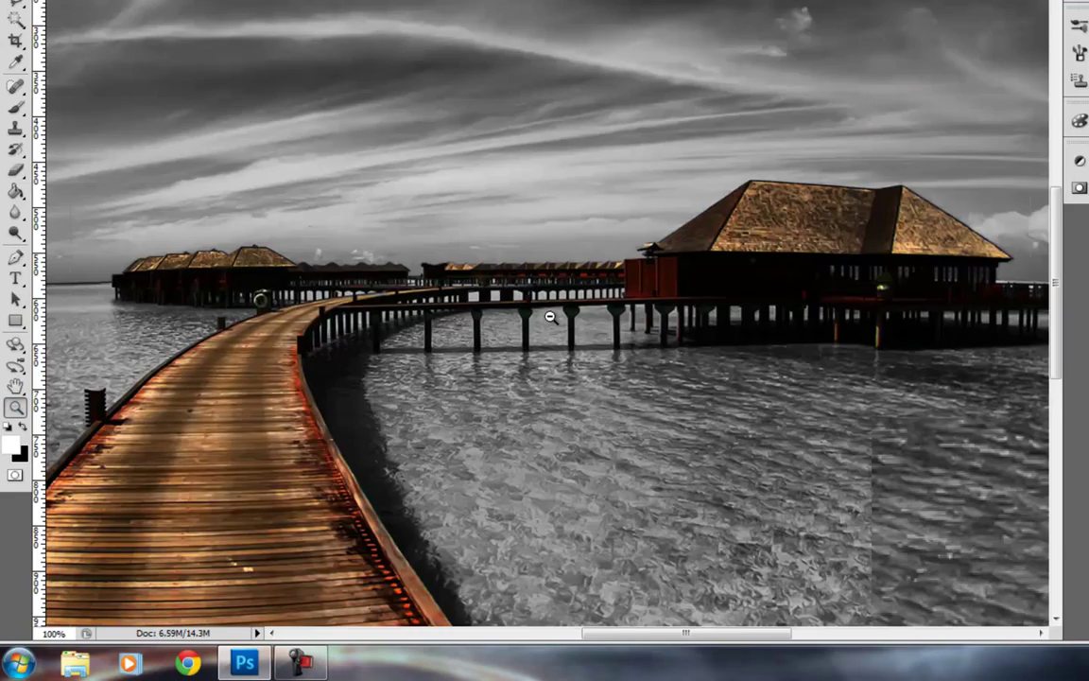
left_click(550, 317, "alt")
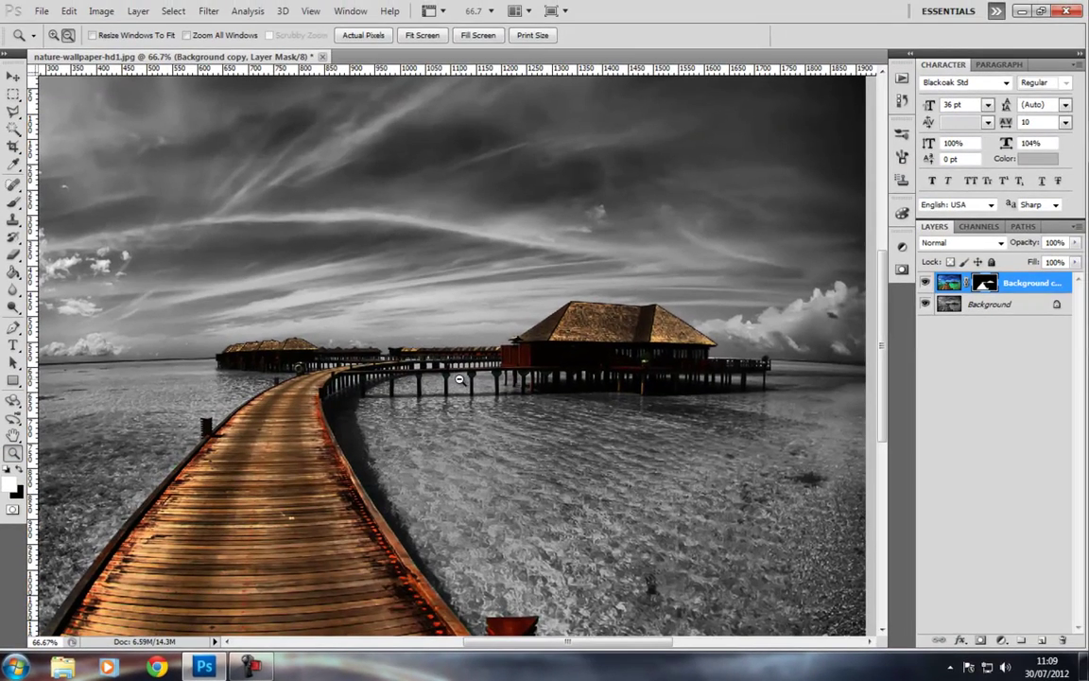